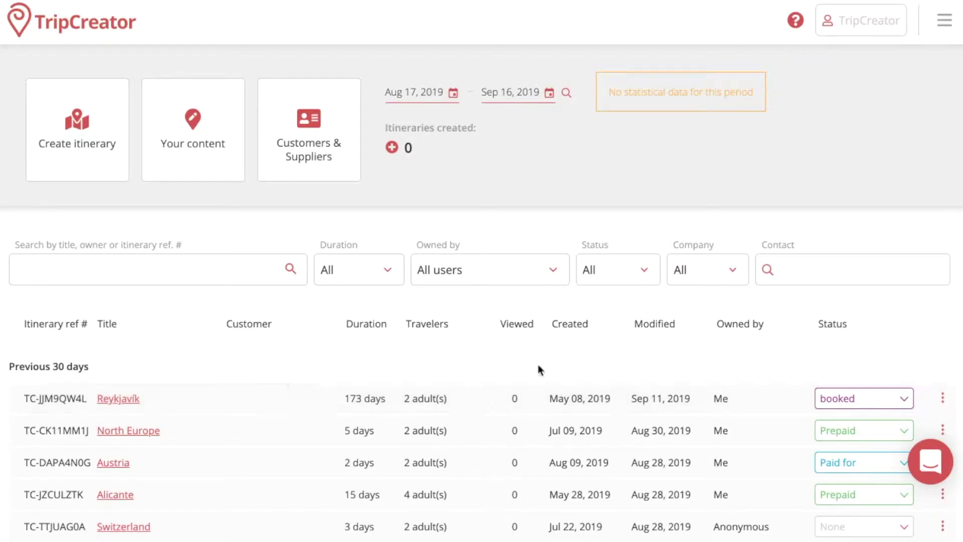
Step: Go to Settings from the side menu and show the Itinerary appearance tab
{"action": "left_click", "coordinate": [950, 30]}
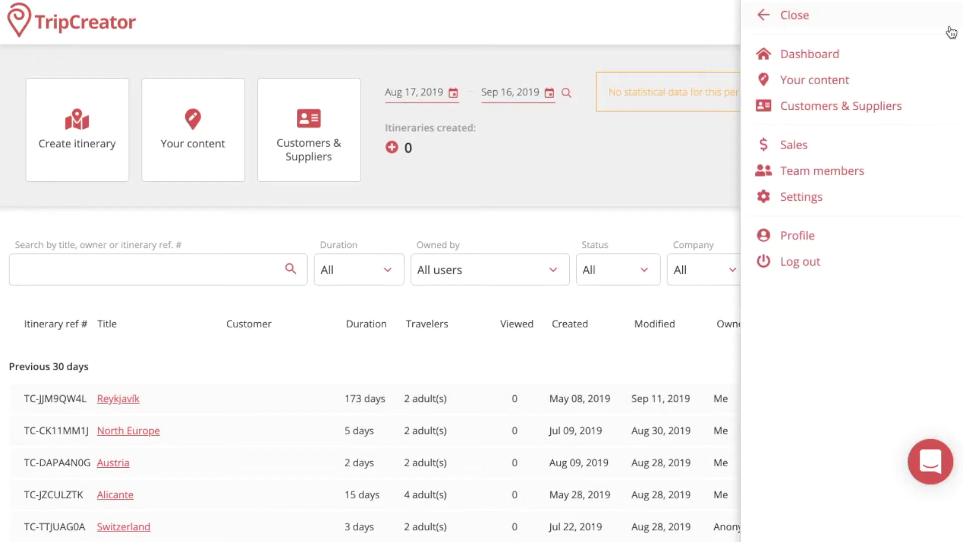
{"action": "left_click", "coordinate": [802, 198]}
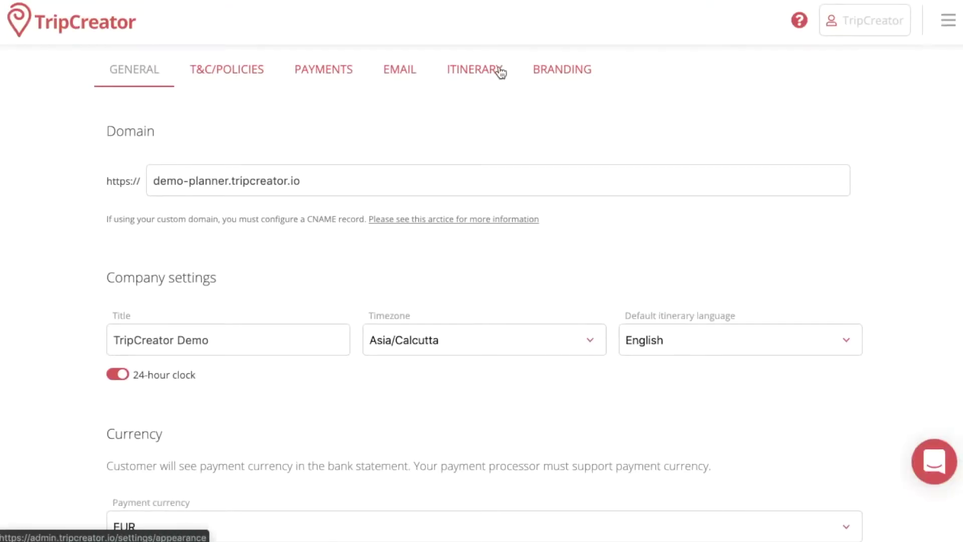
{"action": "left_click", "coordinate": [499, 70]}
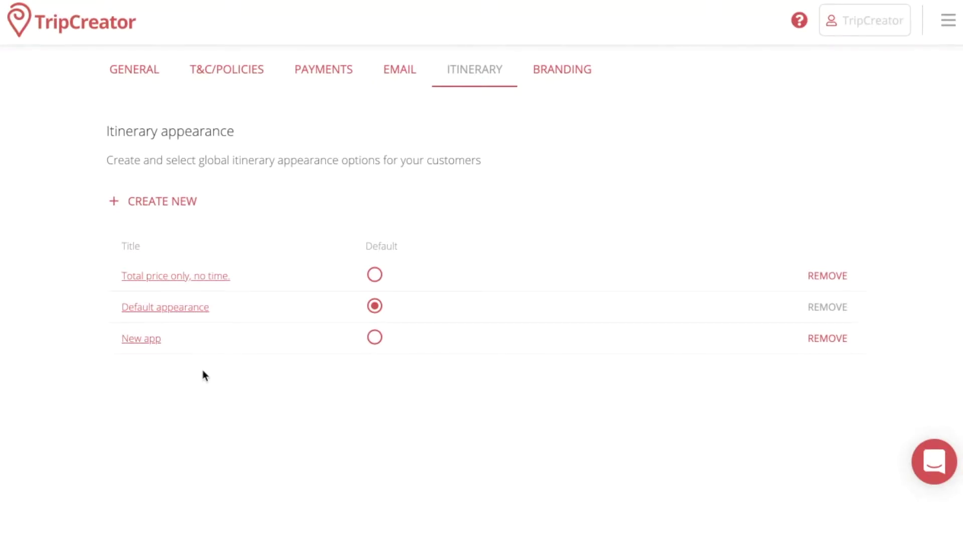
Step: Create a new itinerary appearance and browse its blank form, toggles and itinerary preview
{"action": "left_click", "coordinate": [149, 206]}
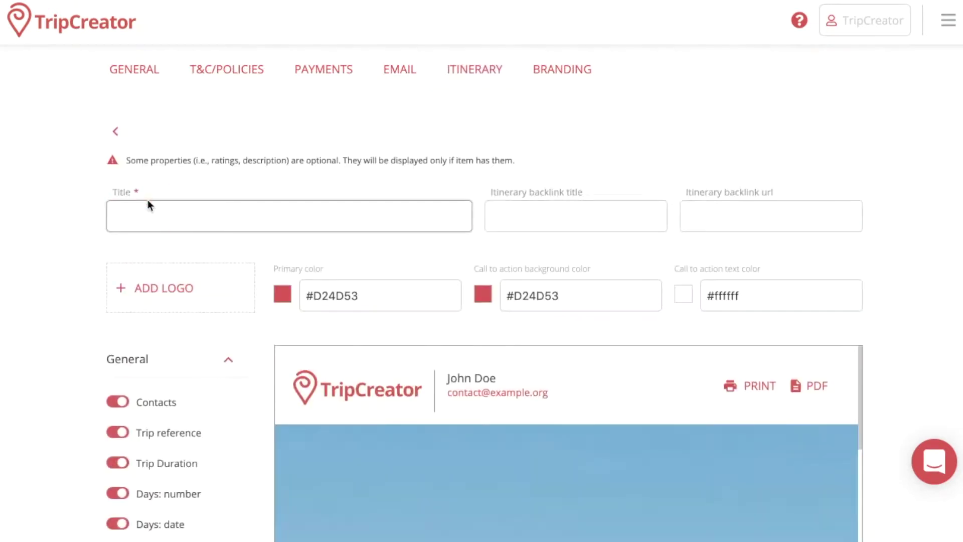
{"action": "scroll", "coordinate": [147, 200], "scroll_direction": "down", "scroll_amount": 2}
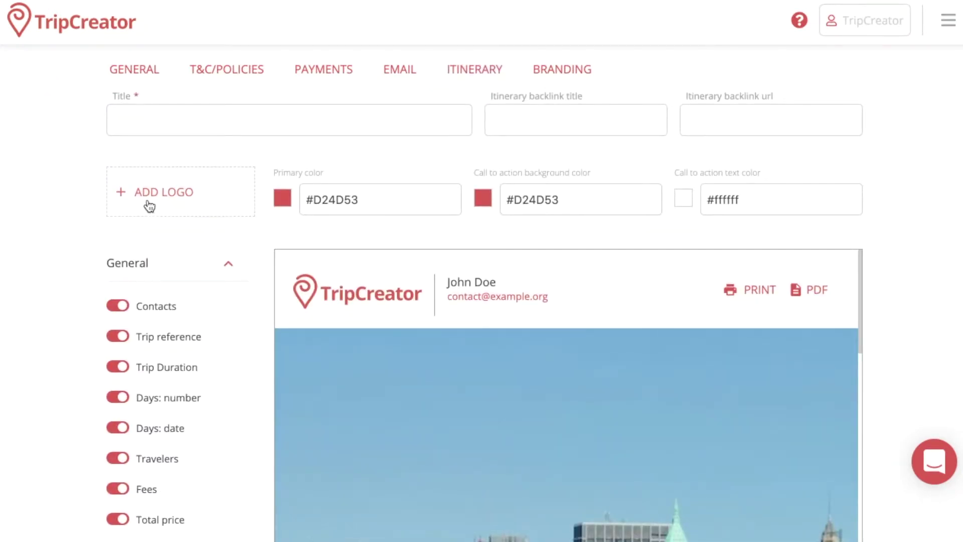
{"action": "scroll", "coordinate": [148, 204], "scroll_direction": "down", "scroll_amount": 3}
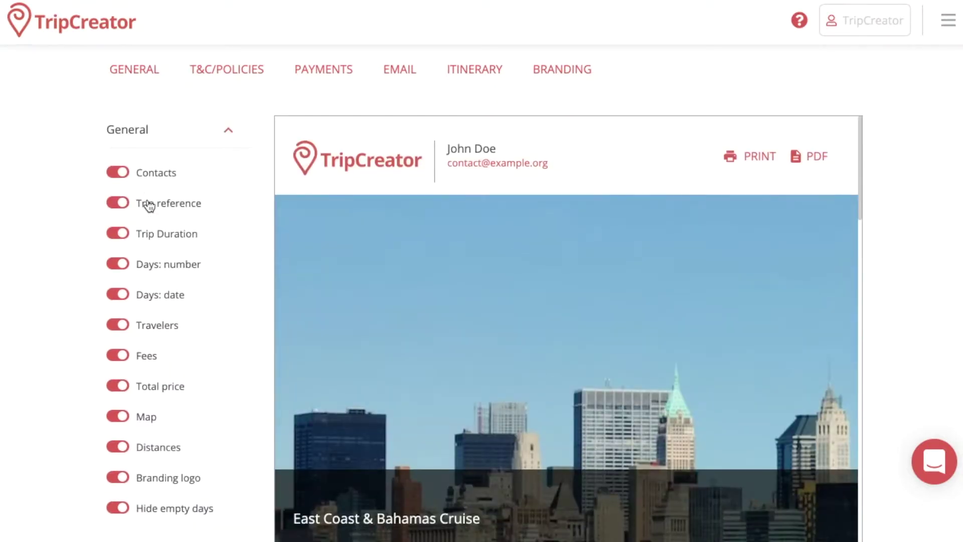
{"action": "scroll", "coordinate": [147, 200], "scroll_direction": "down", "scroll_amount": 2}
{"action": "scroll", "coordinate": [414, 130], "scroll_direction": "up", "scroll_amount": 1}
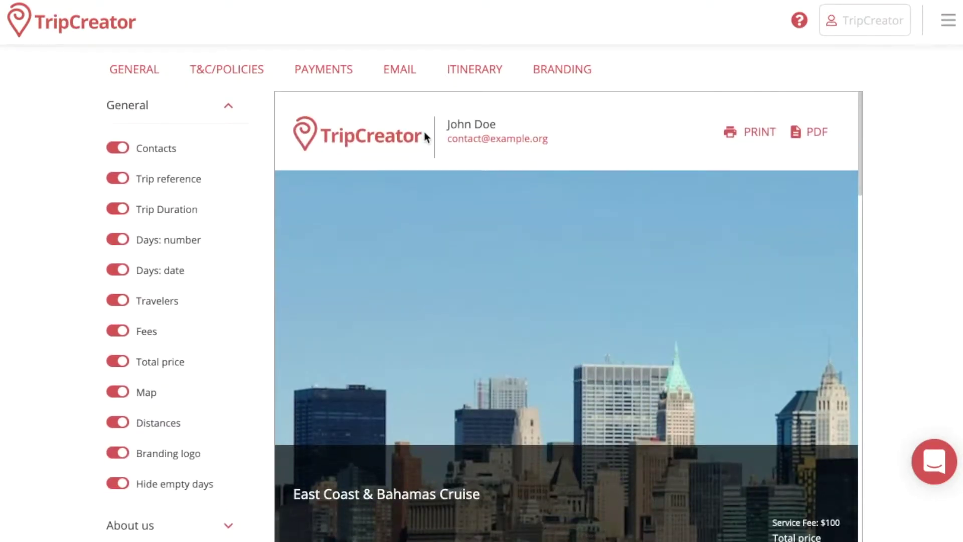
{"action": "scroll", "coordinate": [424, 136], "scroll_direction": "down", "scroll_amount": 5}
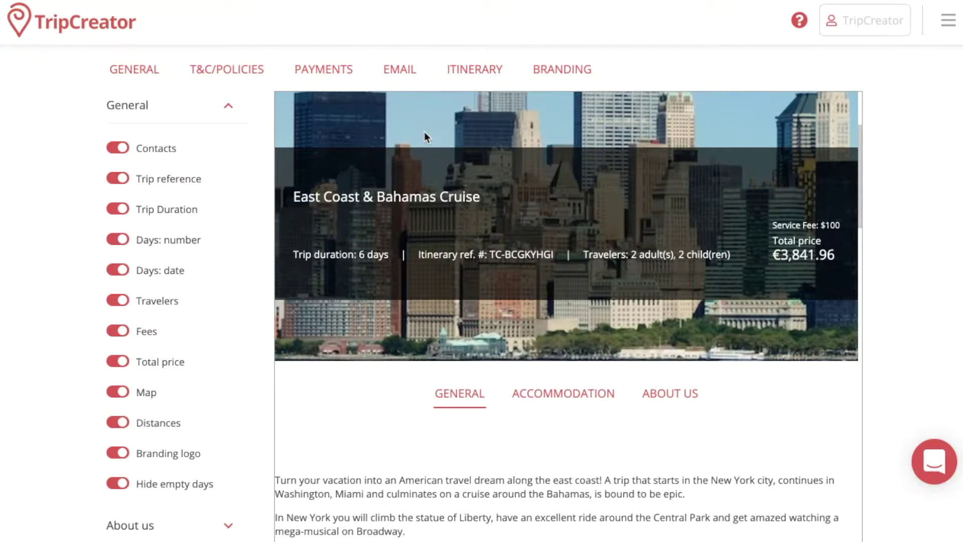
{"action": "scroll", "coordinate": [425, 131], "scroll_direction": "down", "scroll_amount": 1}
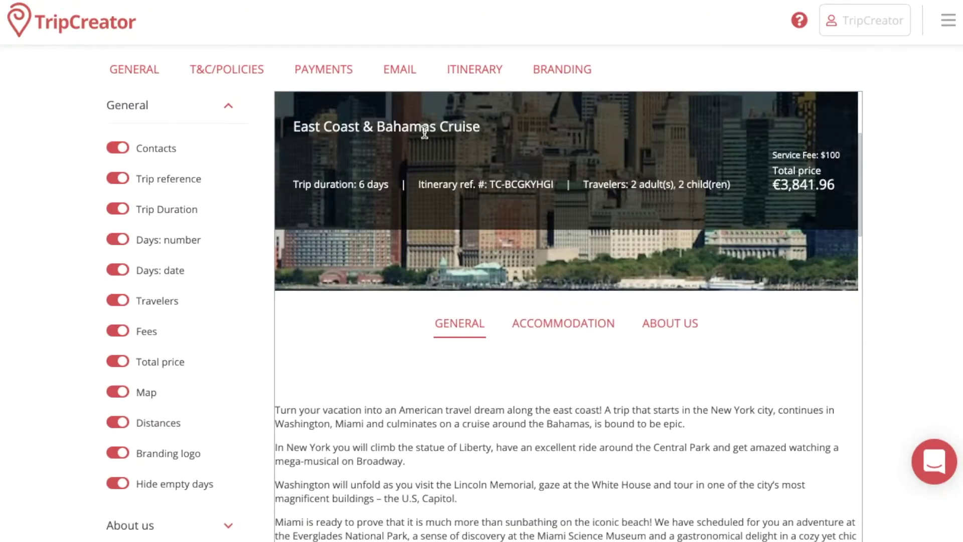
{"action": "scroll", "coordinate": [424, 131], "scroll_direction": "down", "scroll_amount": 2}
{"action": "scroll", "coordinate": [424, 133], "scroll_direction": "up", "scroll_amount": 7}
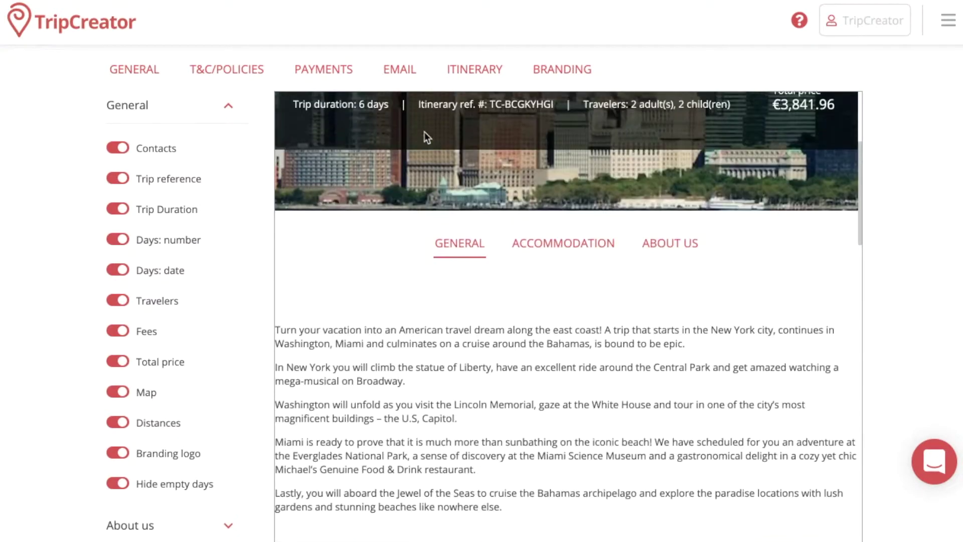
{"action": "scroll", "coordinate": [426, 137], "scroll_direction": "down", "scroll_amount": 3}
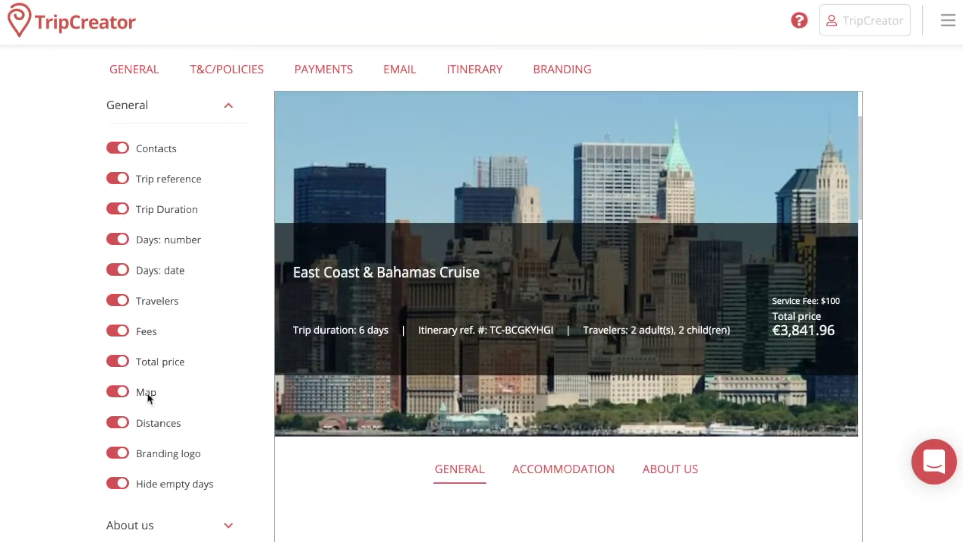
{"action": "scroll", "coordinate": [492, 309], "scroll_direction": "down", "scroll_amount": 2}
{"action": "scroll", "coordinate": [491, 316], "scroll_direction": "up", "scroll_amount": 6}
{"action": "scroll", "coordinate": [491, 316], "scroll_direction": "up", "scroll_amount": 5}
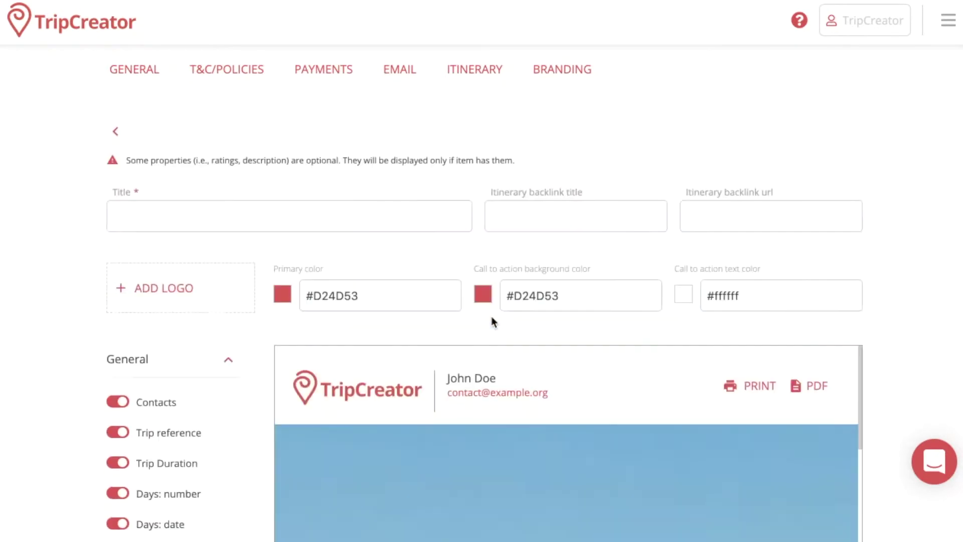
Step: Title the new appearance 'Test#2' and move to the Itinerary backlink title field
{"action": "left_click", "coordinate": [194, 225]}
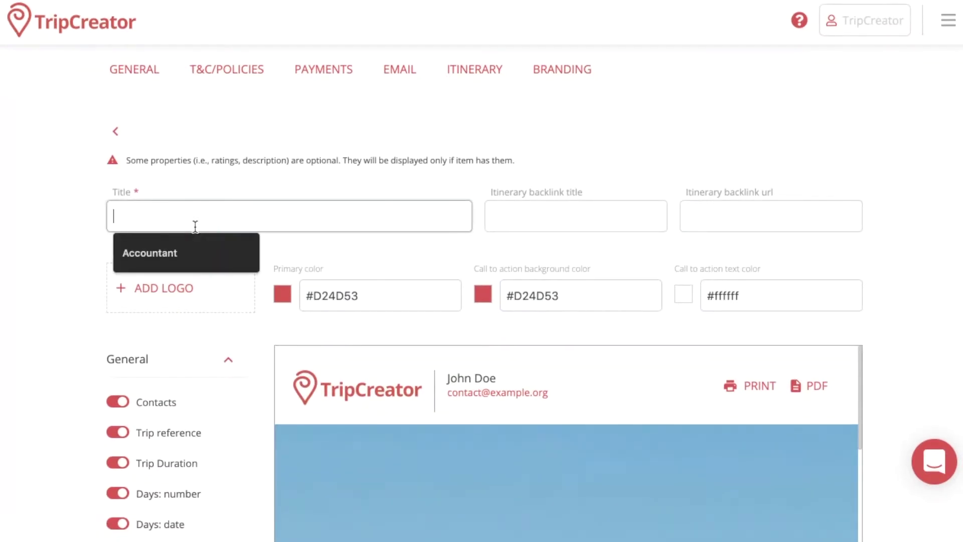
{"action": "type", "text": "T"}
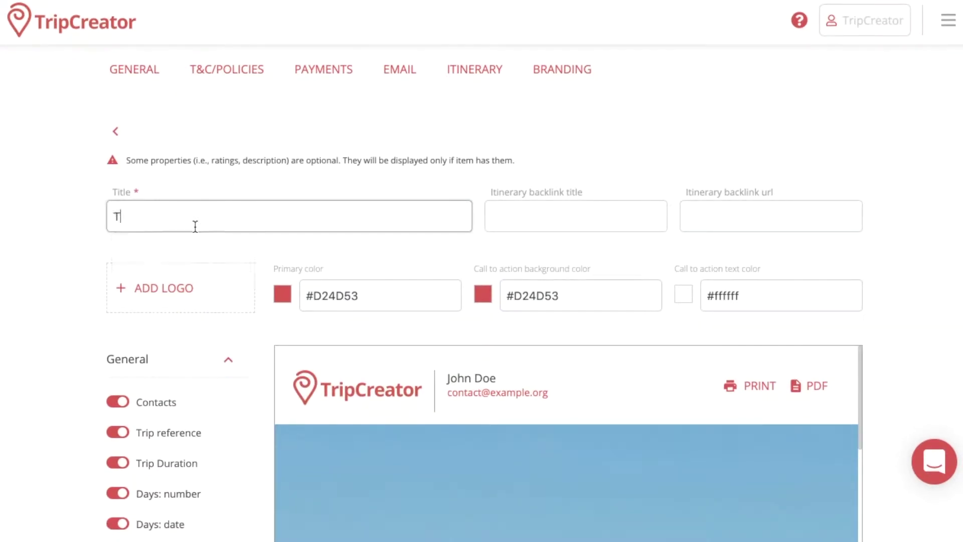
{"action": "type", "text": "est#2"}
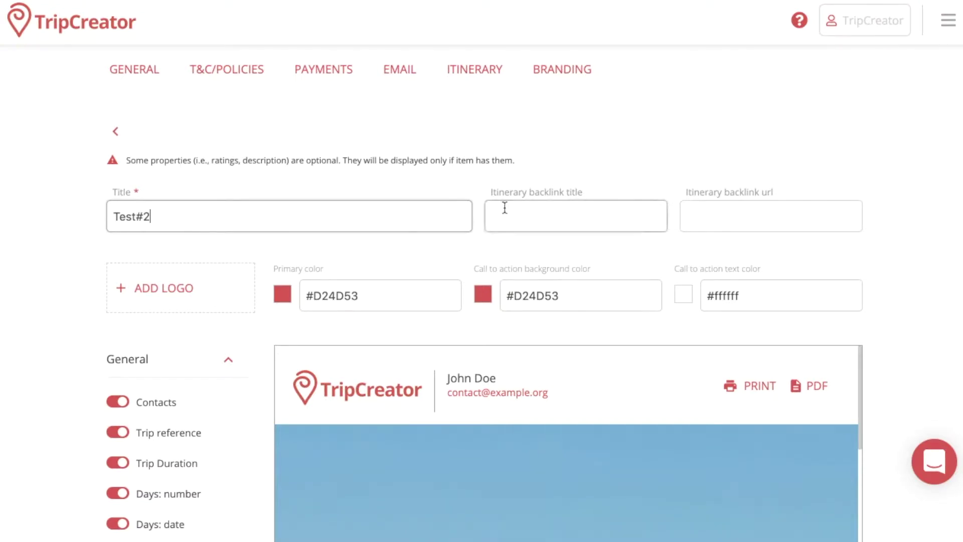
{"action": "left_click", "coordinate": [505, 208]}
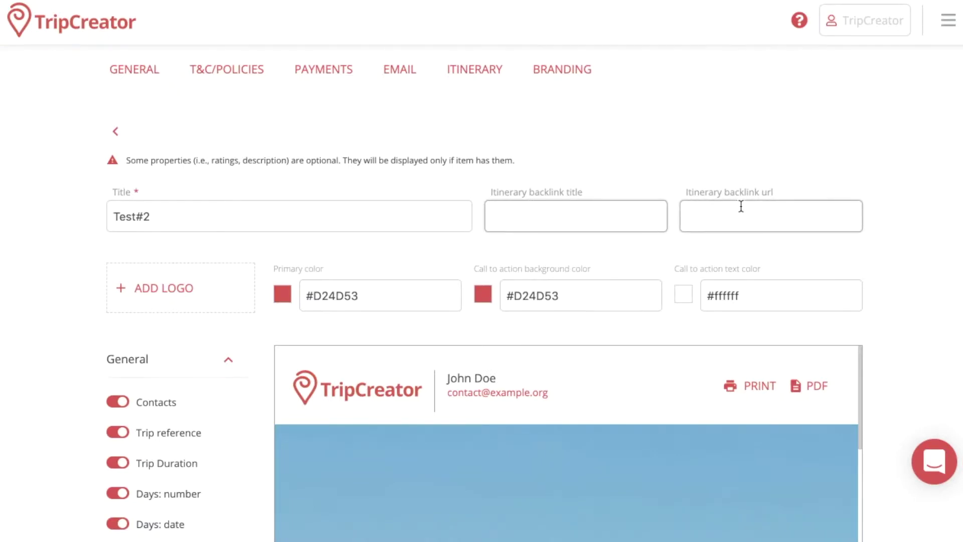
{"action": "scroll", "coordinate": [80, 219], "scroll_direction": "down", "scroll_amount": 2}
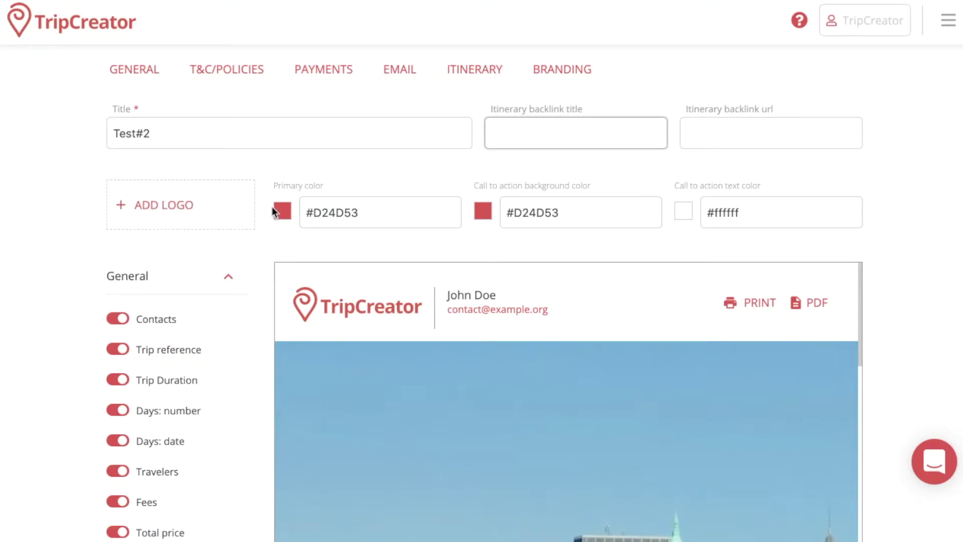
Step: Set the primary colour to teal #13efcc
{"action": "left_click", "coordinate": [332, 211]}
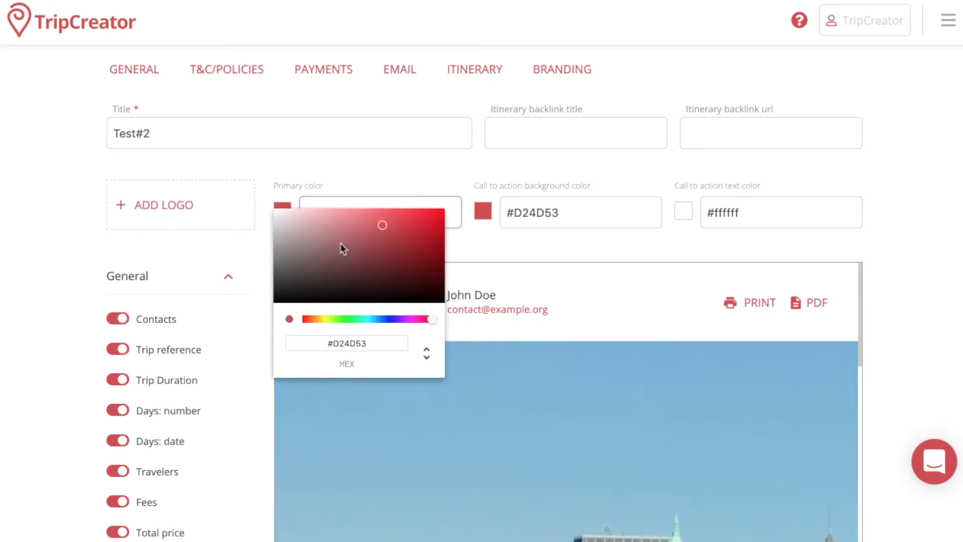
{"action": "left_click", "coordinate": [364, 319]}
{"action": "left_click", "coordinate": [434, 215]}
{"action": "left_click", "coordinate": [471, 241]}
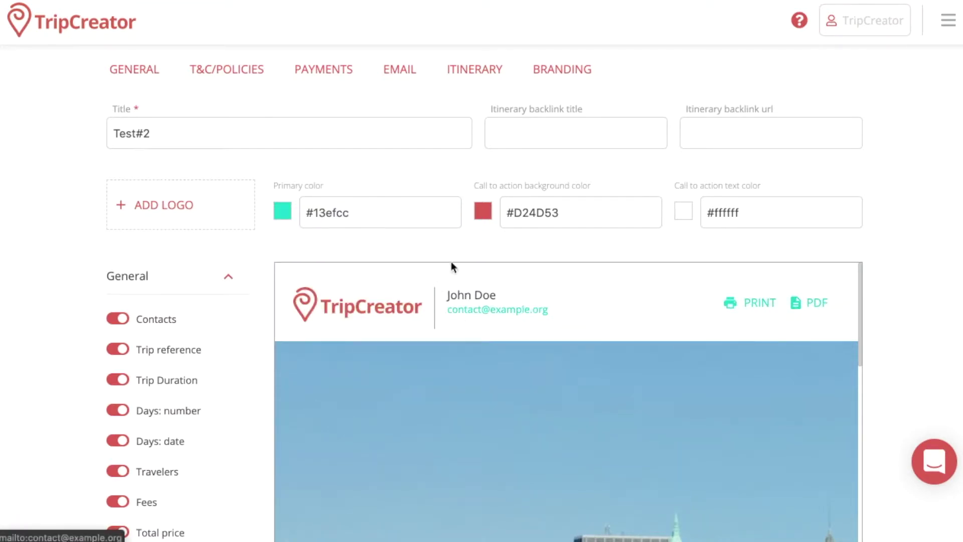
Step: Set the call-to-action background colour to blue-violet #2a11c4
{"action": "left_click", "coordinate": [550, 203]}
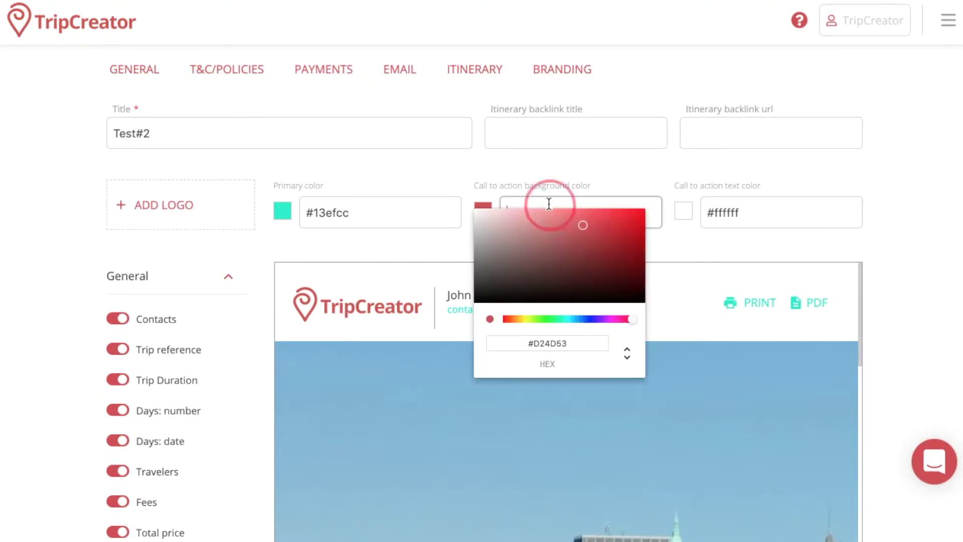
{"action": "left_click", "coordinate": [592, 319]}
{"action": "left_click", "coordinate": [630, 230]}
{"action": "left_click", "coordinate": [707, 266]}
Step: Set the call-to-action text colour to green #4cdc1d
{"action": "left_click", "coordinate": [707, 216]}
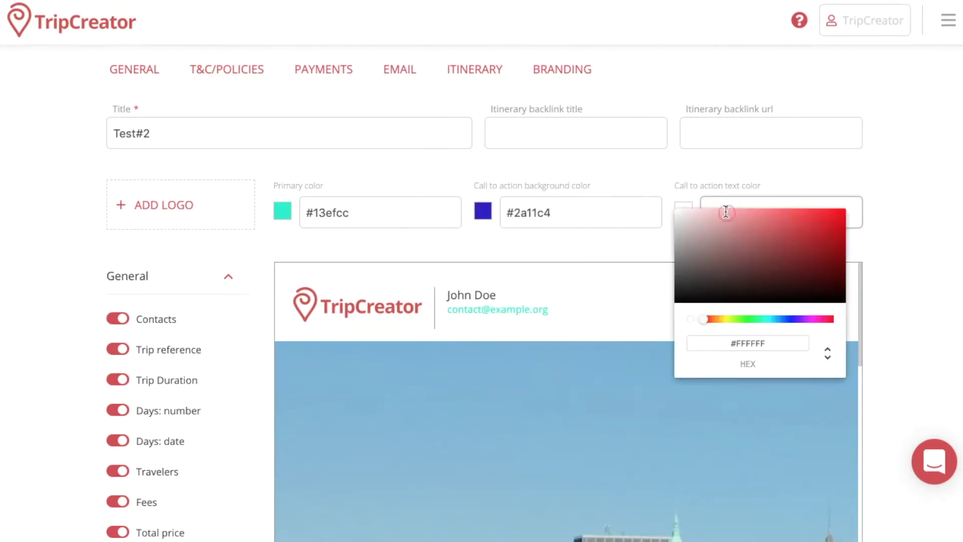
{"action": "left_click", "coordinate": [823, 221]}
{"action": "left_click", "coordinate": [747, 319]}
{"action": "left_click", "coordinate": [932, 252]}
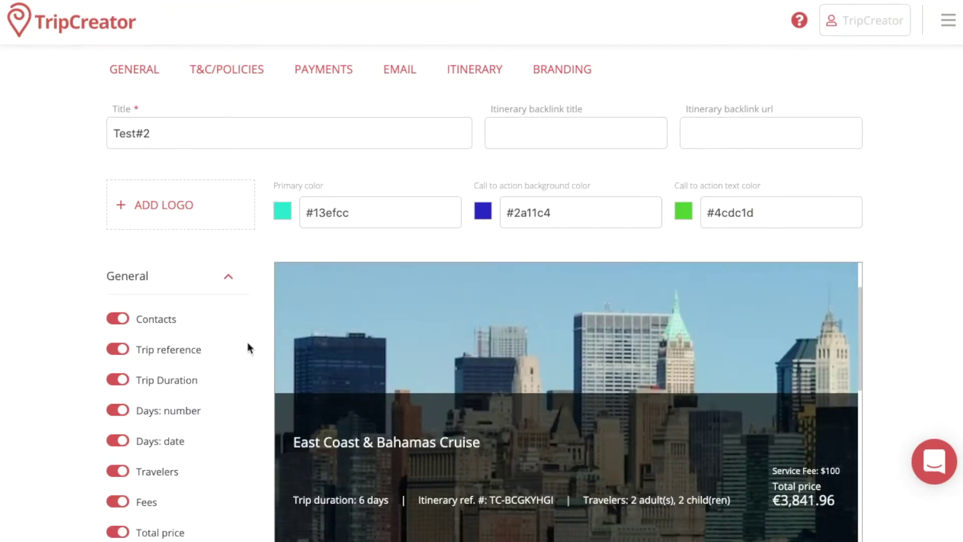
Step: Switch off the Contacts toggle in Test#2's General display options
{"action": "scroll", "coordinate": [248, 343], "scroll_direction": "down", "scroll_amount": 3}
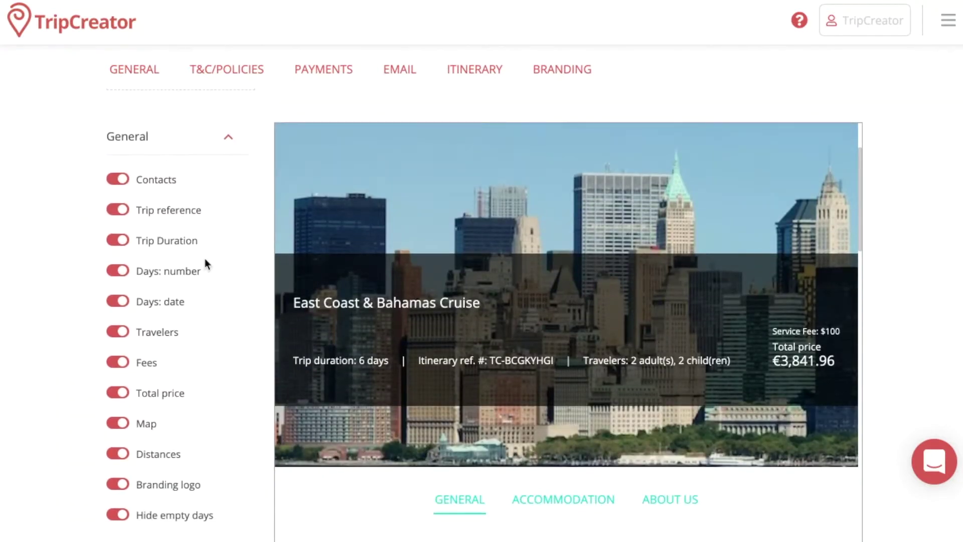
{"action": "scroll", "coordinate": [204, 258], "scroll_direction": "down", "scroll_amount": 1}
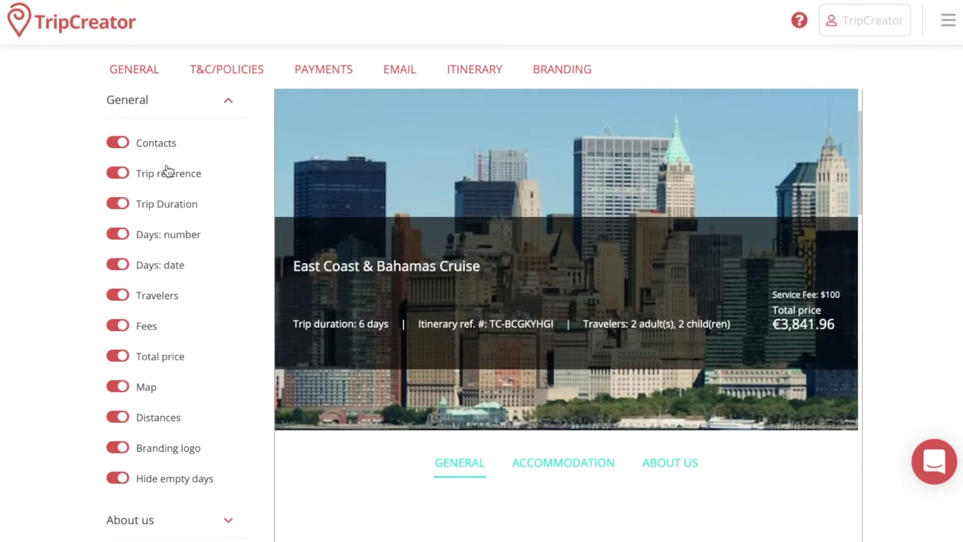
{"action": "left_click", "coordinate": [115, 144]}
Step: Turn off Trip reference so the Itinerary ref. # leaves the preview banner
{"action": "scroll", "coordinate": [420, 305], "scroll_direction": "down", "scroll_amount": 1}
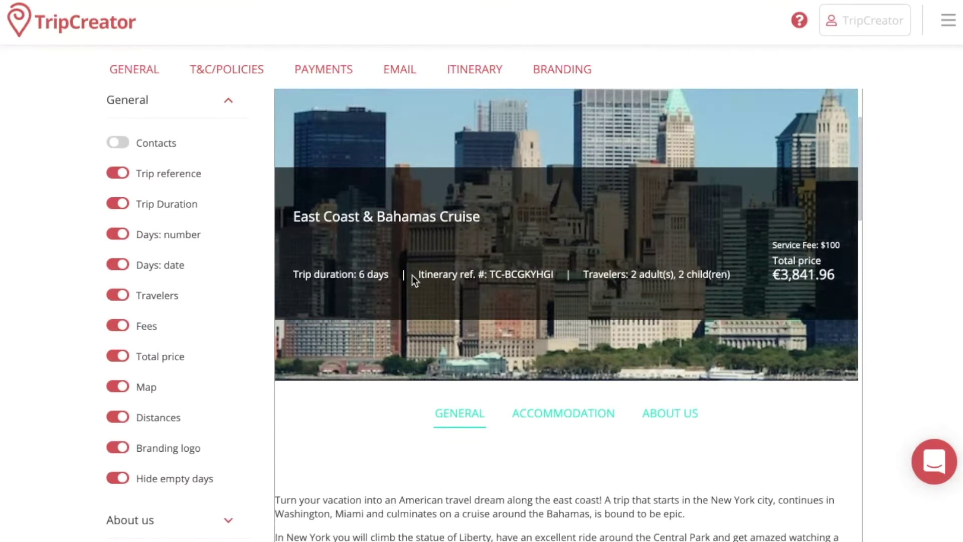
{"action": "left_click_drag", "start_coordinate": [431, 271], "coordinate": [554, 274]}
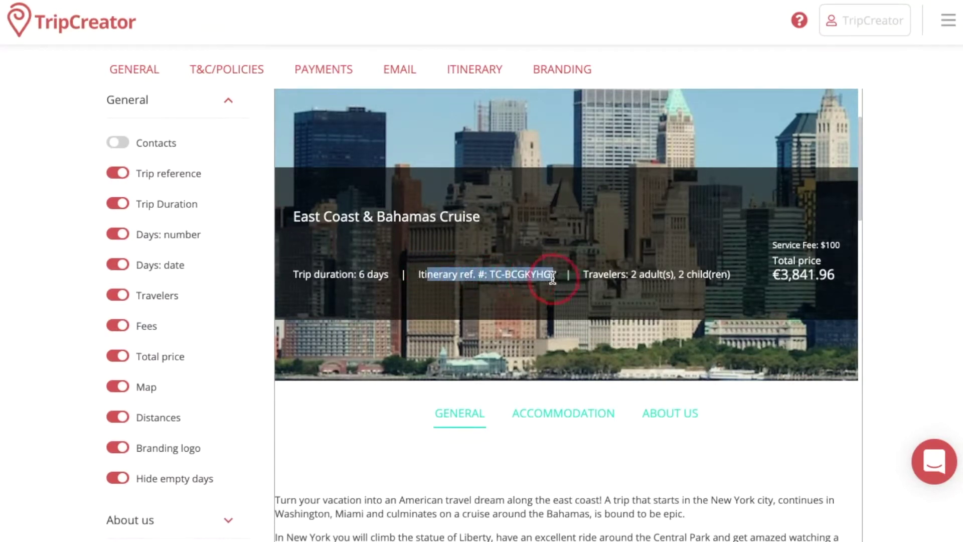
{"action": "left_click", "coordinate": [125, 173]}
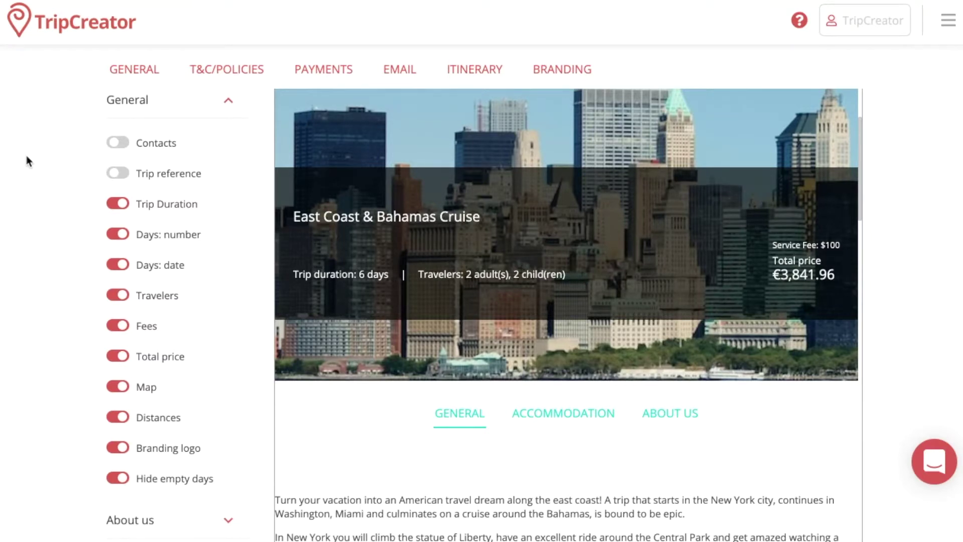
Step: Expand About us and keep Default for T&C/Policies, leaving Agent bio and About Company shown
{"action": "scroll", "coordinate": [26, 161], "scroll_direction": "down", "scroll_amount": 1}
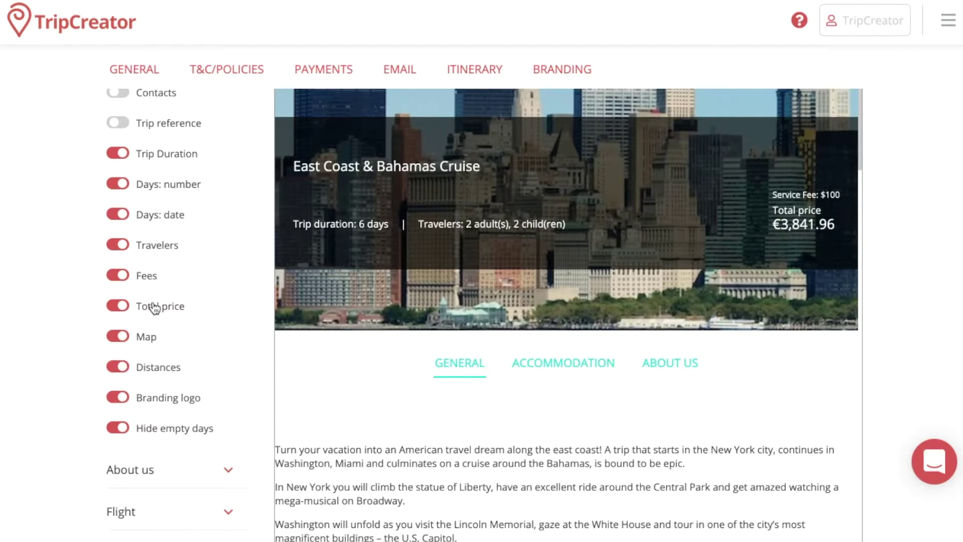
{"action": "scroll", "coordinate": [42, 250], "scroll_direction": "down", "scroll_amount": 4}
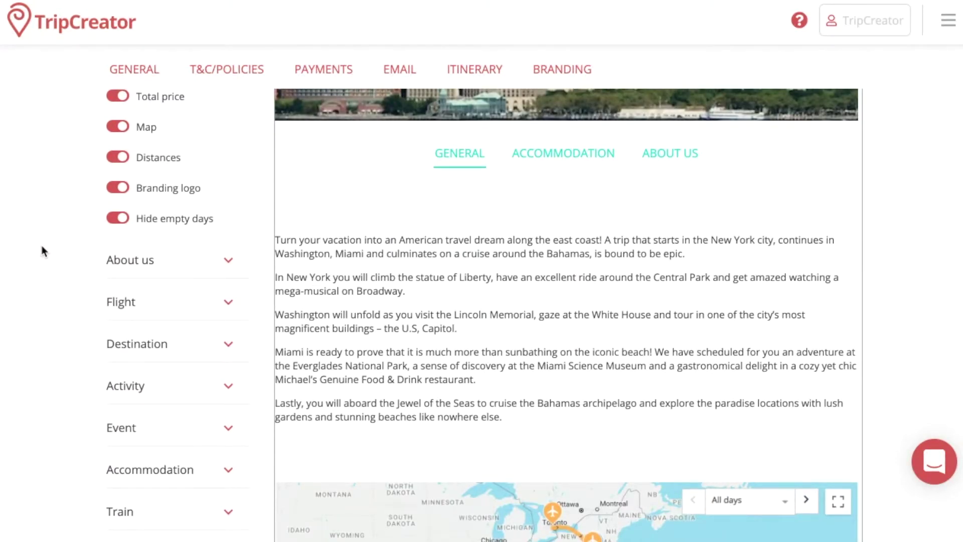
{"action": "left_click", "coordinate": [168, 259]}
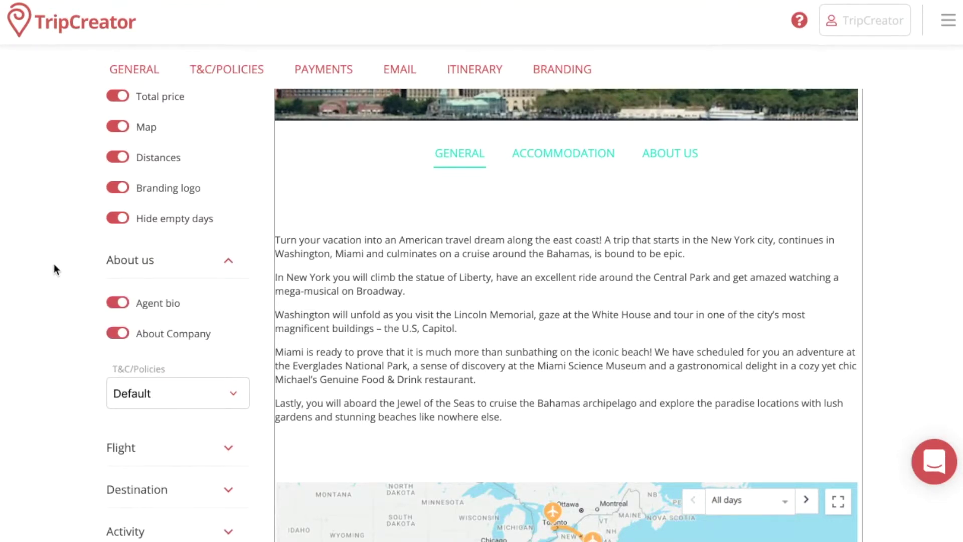
{"action": "left_click", "coordinate": [161, 397]}
{"action": "left_click", "coordinate": [79, 374]}
{"action": "scroll", "coordinate": [75, 366], "scroll_direction": "down", "scroll_amount": 2}
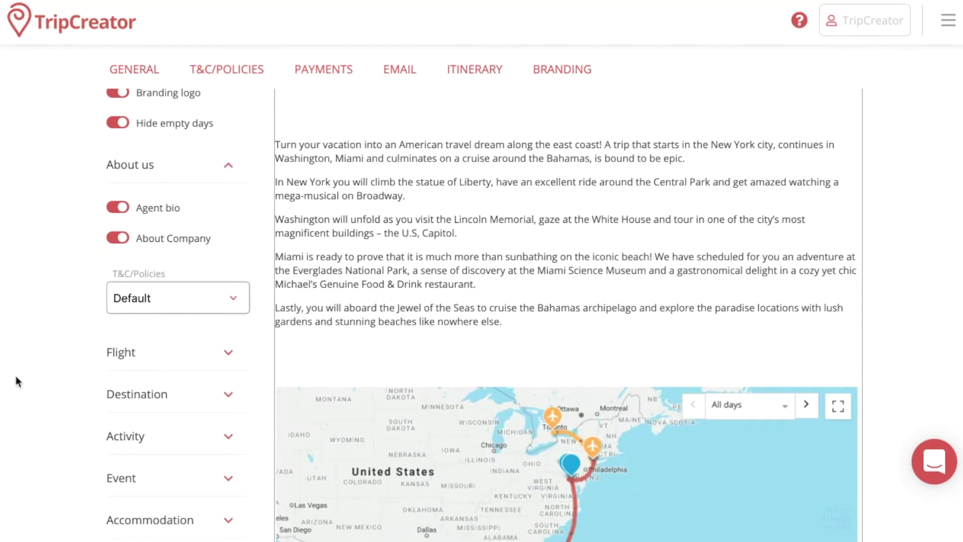
{"action": "scroll", "coordinate": [121, 222], "scroll_direction": "down", "scroll_amount": 3}
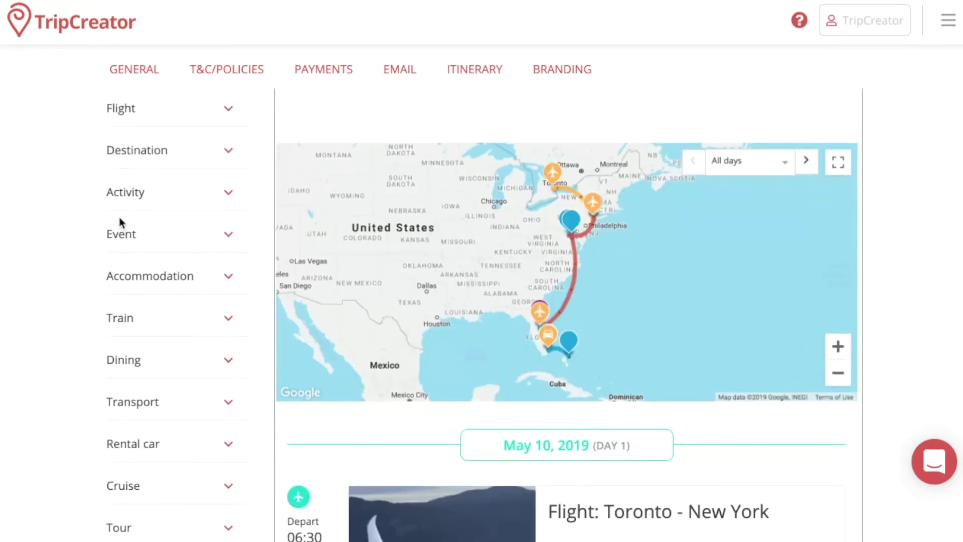
Step: Switch off every Flight display toggle except Duration, then collapse the Flight settings
{"action": "left_click", "coordinate": [157, 108]}
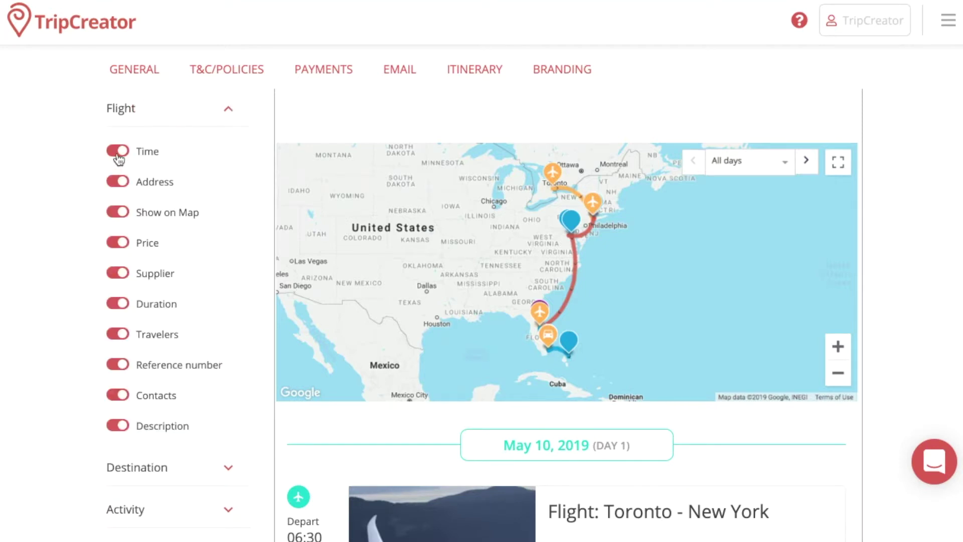
{"action": "left_click", "coordinate": [116, 185]}
{"action": "left_click", "coordinate": [120, 215]}
{"action": "left_click", "coordinate": [121, 243]}
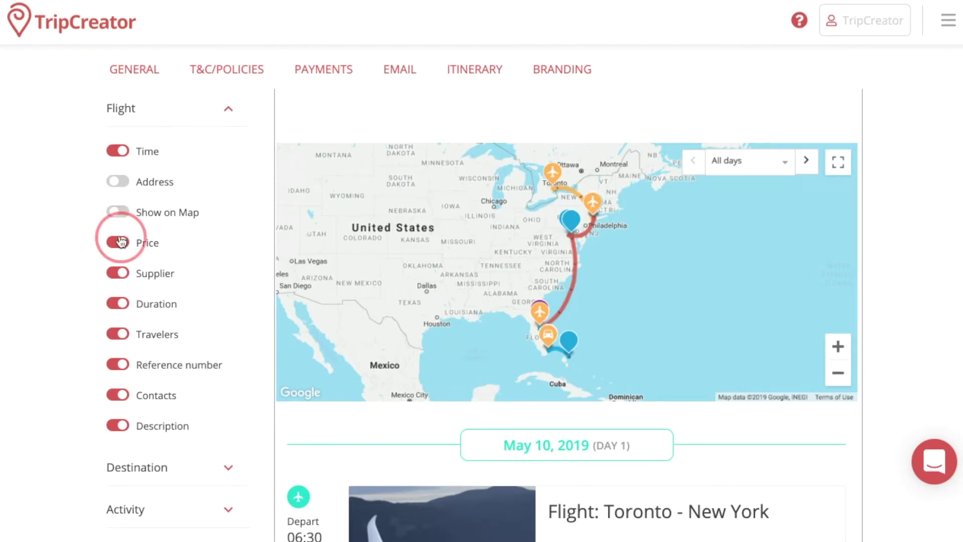
{"action": "left_click", "coordinate": [120, 273]}
{"action": "left_click", "coordinate": [121, 305]}
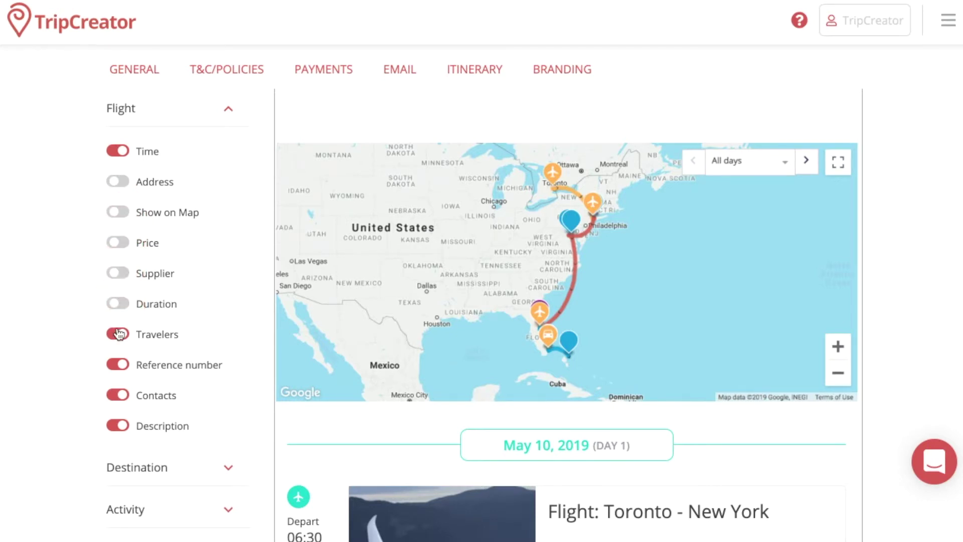
{"action": "left_click", "coordinate": [120, 305]}
{"action": "left_click", "coordinate": [126, 151]}
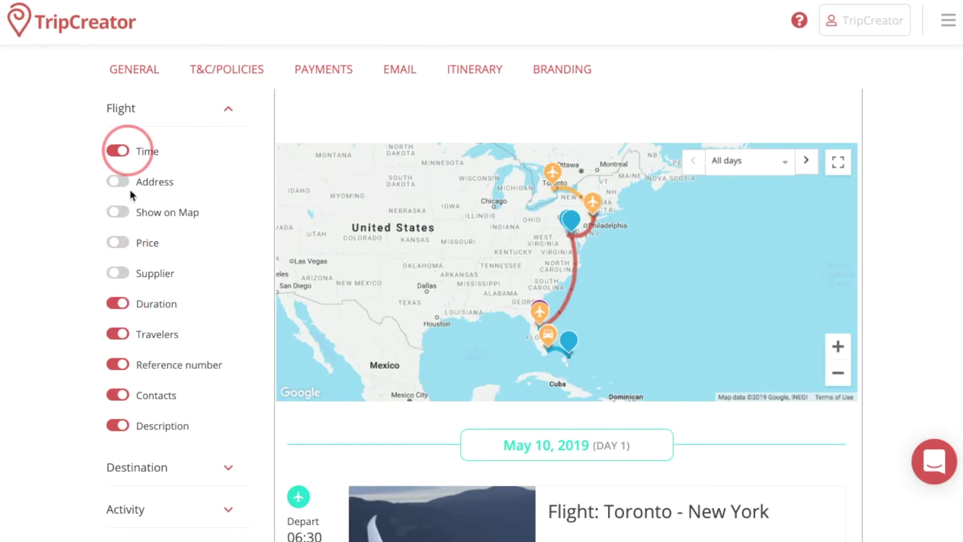
{"action": "left_click", "coordinate": [119, 334]}
{"action": "left_click", "coordinate": [118, 364]}
{"action": "left_click", "coordinate": [122, 396]}
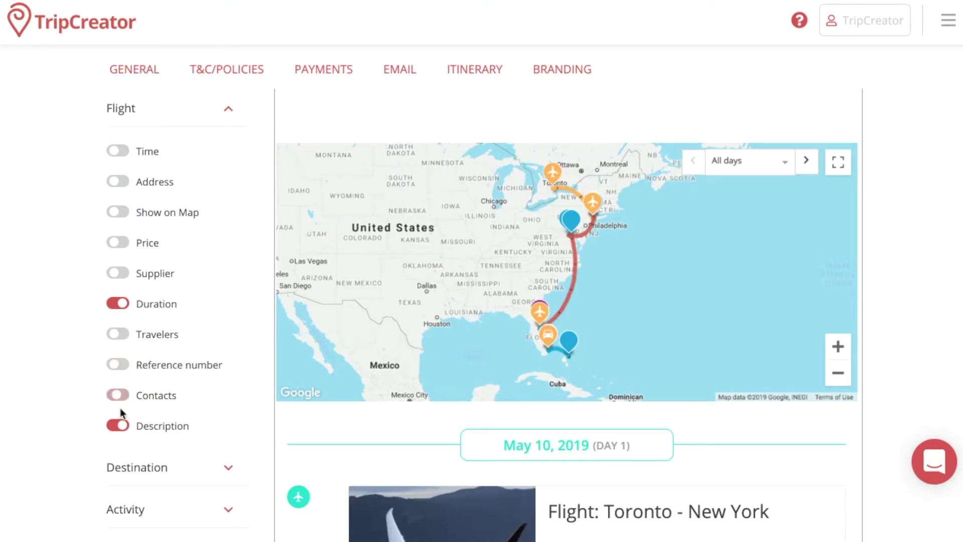
{"action": "left_click", "coordinate": [118, 426]}
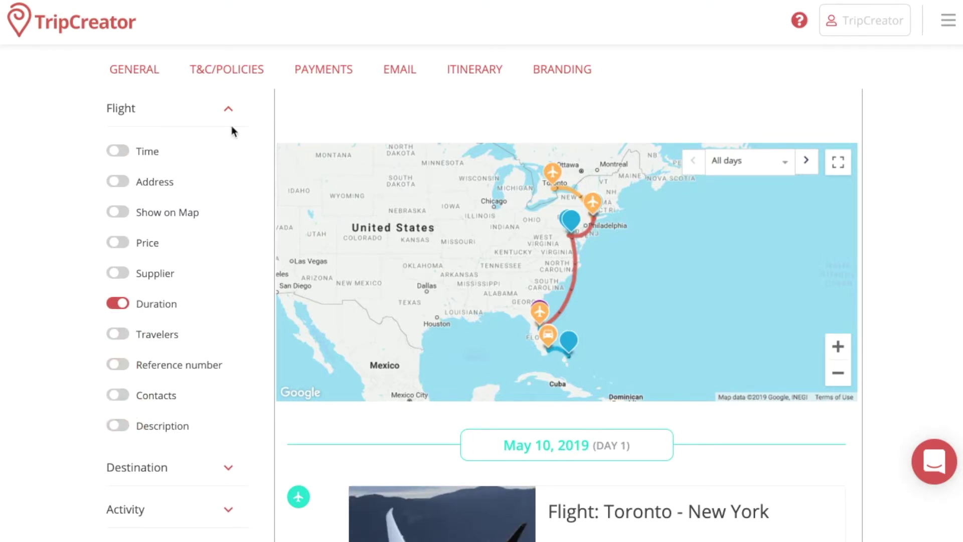
{"action": "left_click", "coordinate": [229, 108]}
Step: Expand and collapse the Activity settings, leaving Time through Description all switched on
{"action": "scroll", "coordinate": [116, 168], "scroll_direction": "down", "scroll_amount": 1}
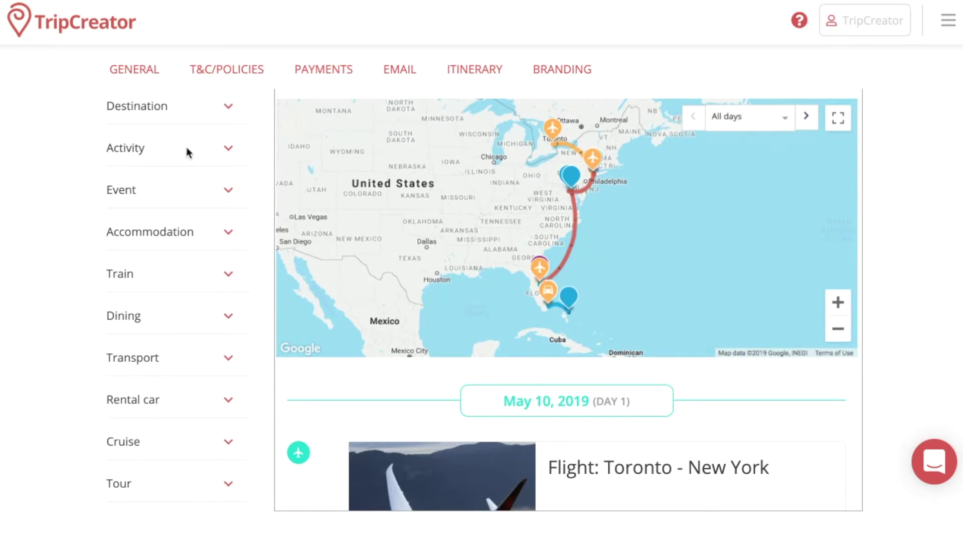
{"action": "left_click", "coordinate": [224, 147]}
{"action": "scroll", "coordinate": [122, 216], "scroll_direction": "down", "scroll_amount": 3}
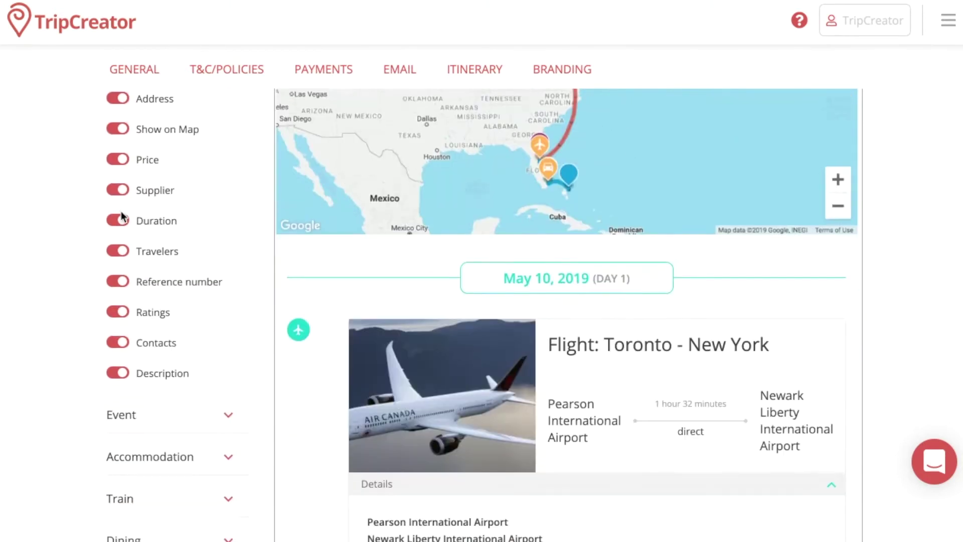
{"action": "scroll", "coordinate": [151, 247], "scroll_direction": "up", "scroll_amount": 2}
{"action": "left_click", "coordinate": [176, 114]}
{"action": "scroll", "coordinate": [178, 168], "scroll_direction": "down", "scroll_amount": 1}
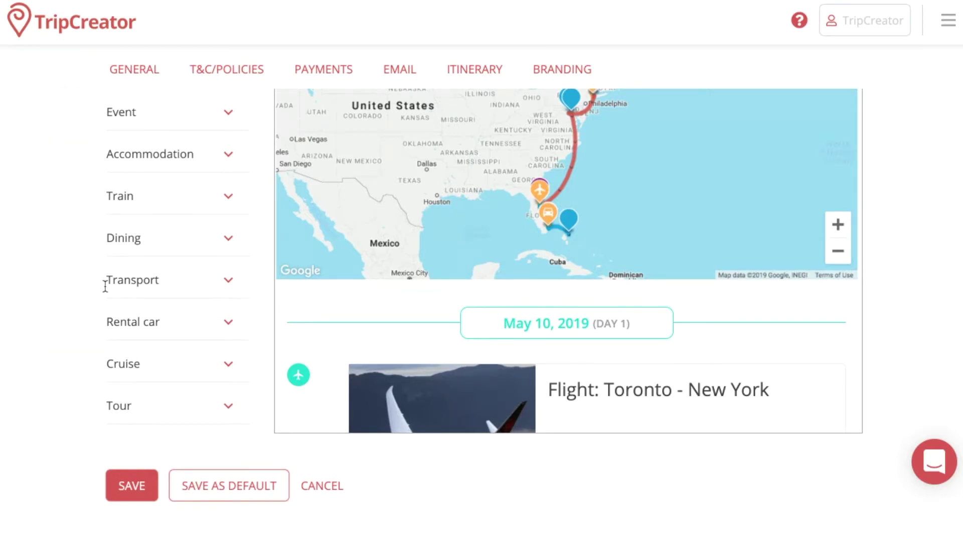
Step: Save the Test#2 appearance and return to the dashboard via the TripCreator logo
{"action": "left_click", "coordinate": [132, 476]}
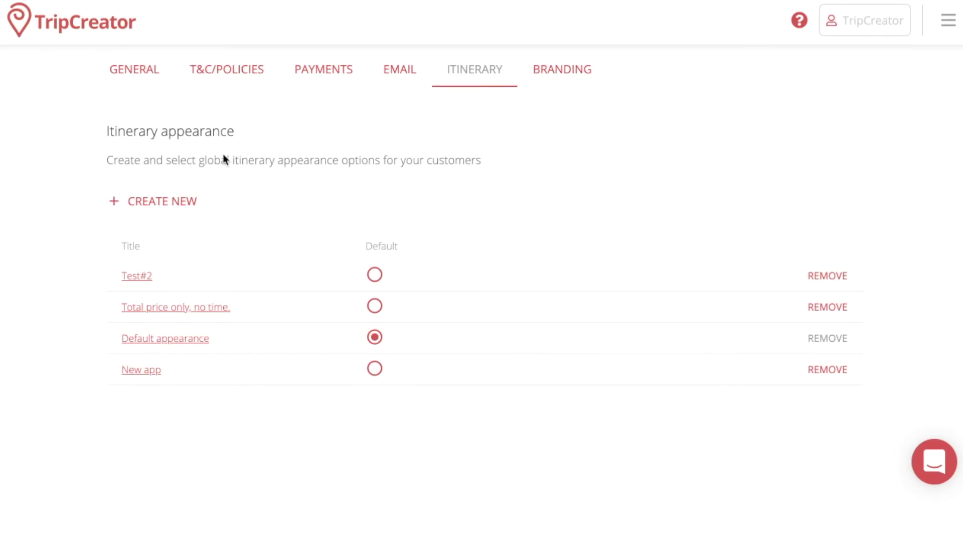
{"action": "left_click", "coordinate": [113, 43]}
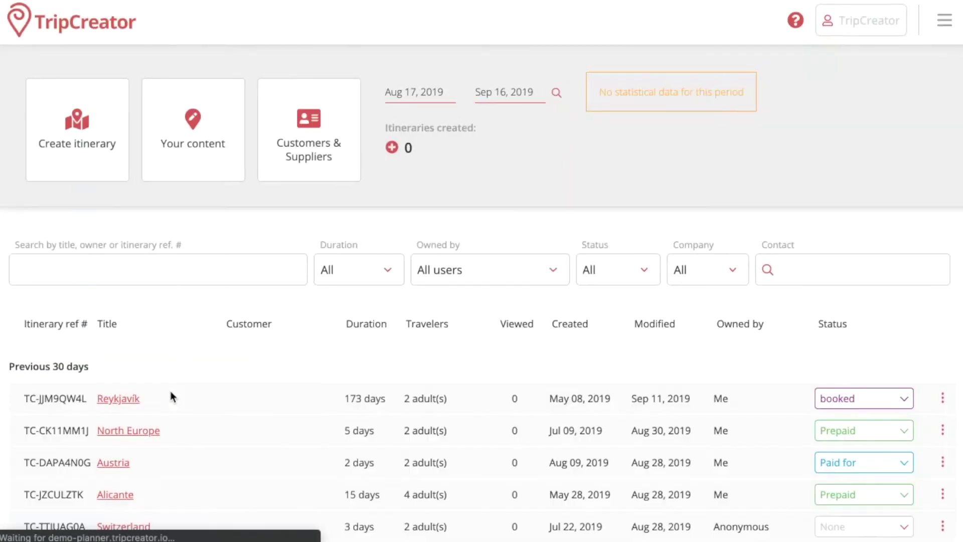
Step: Open the Reykjavík itinerary preview and set its appearance to Test#2
{"action": "left_click", "coordinate": [127, 401]}
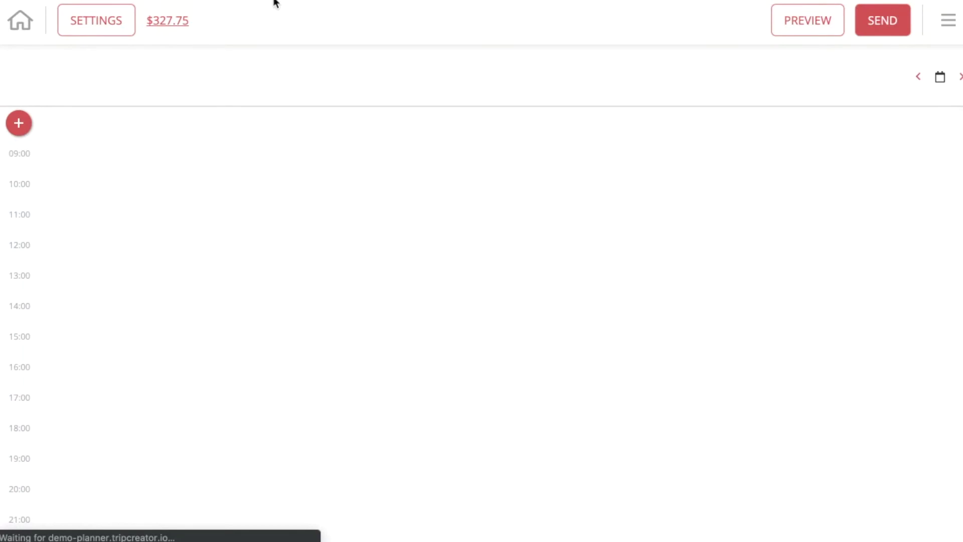
{"action": "left_click", "coordinate": [947, 20]}
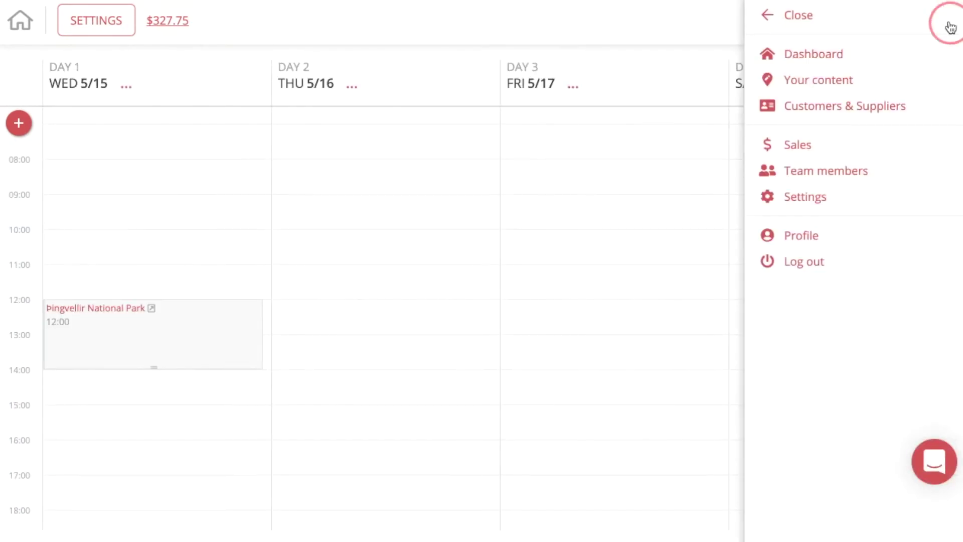
{"action": "left_click", "coordinate": [643, 22]}
{"action": "left_click", "coordinate": [798, 22]}
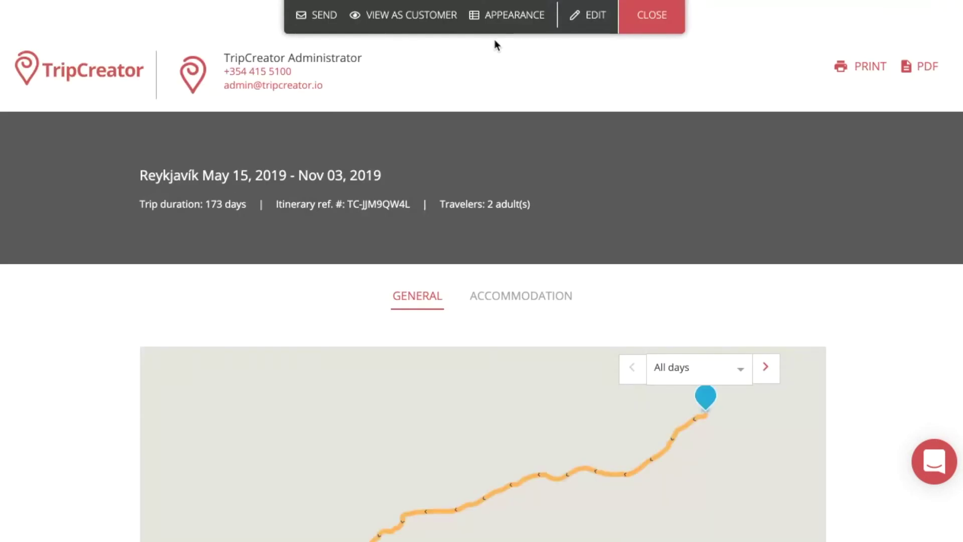
{"action": "left_click", "coordinate": [509, 19]}
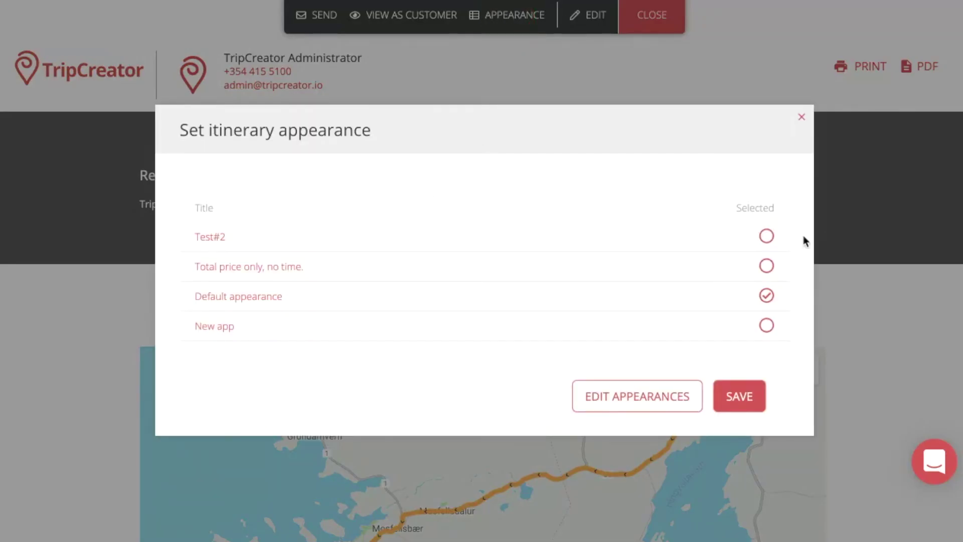
{"action": "left_click", "coordinate": [766, 236]}
{"action": "left_click", "coordinate": [745, 405]}
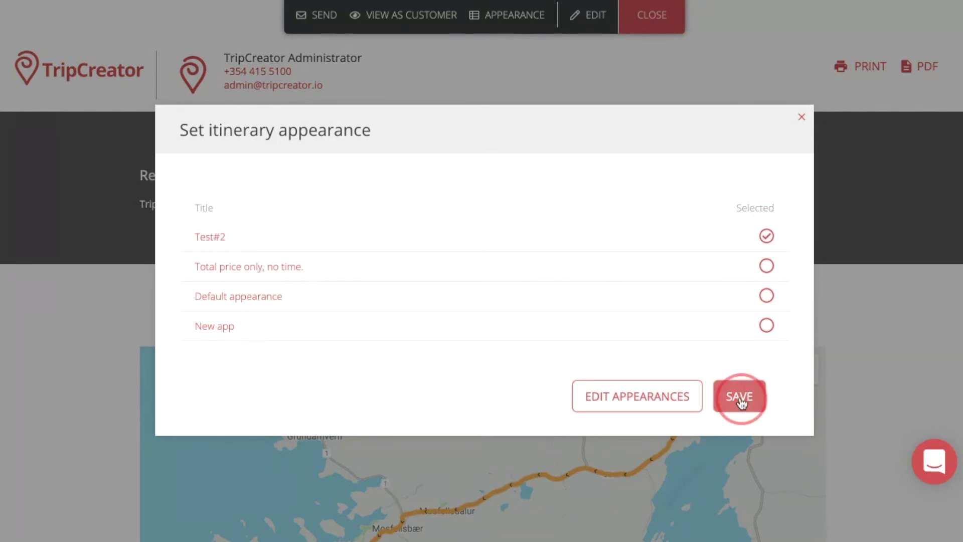